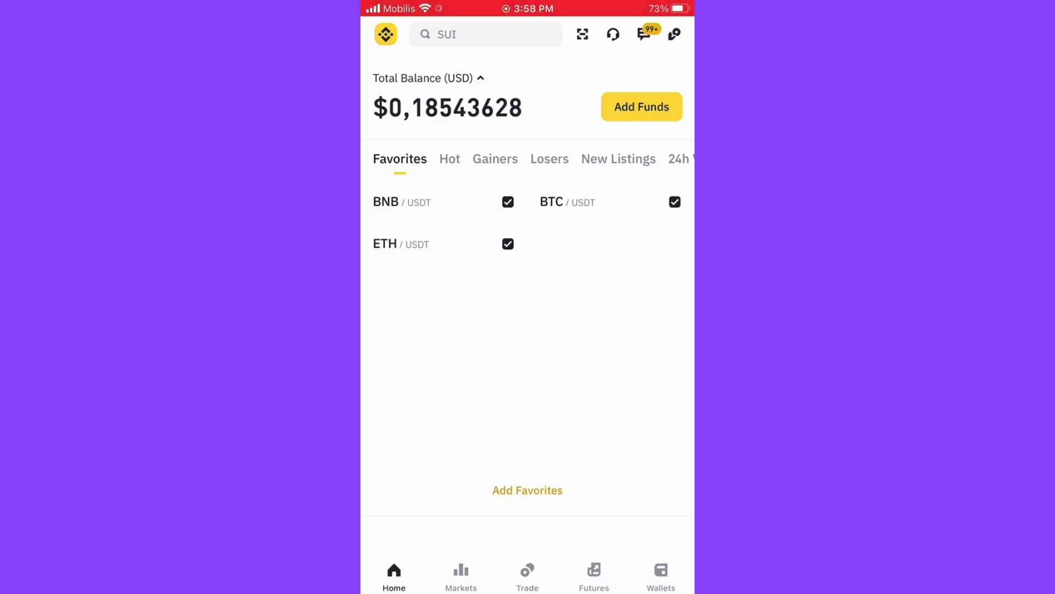
Open the Spot wallet and start a Spot-to-Funding wallet transfer
{"action": "left_click", "coordinate": [661, 576]}
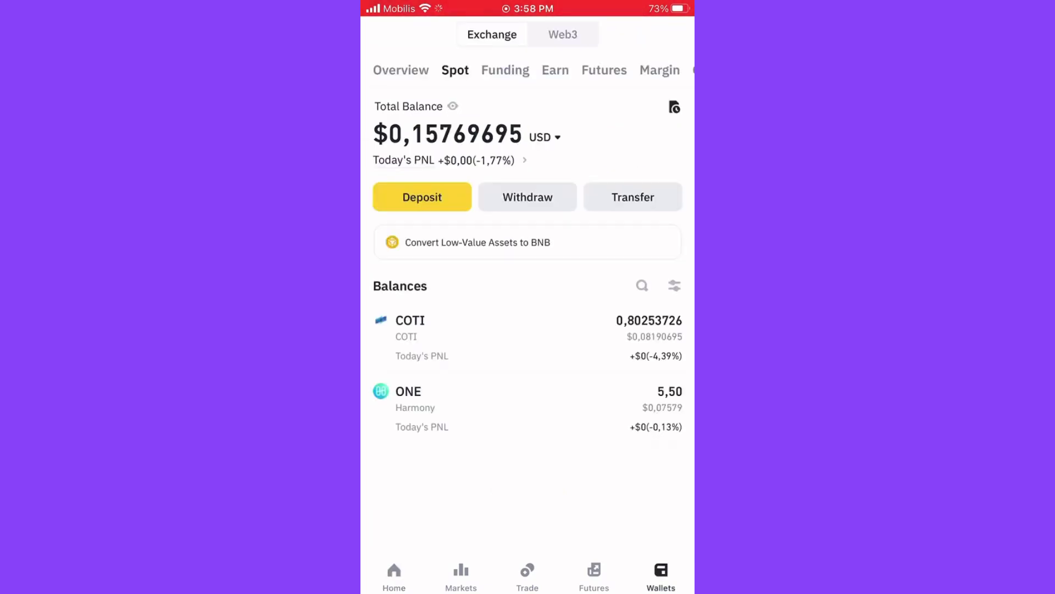
{"action": "left_click", "coordinate": [633, 197]}
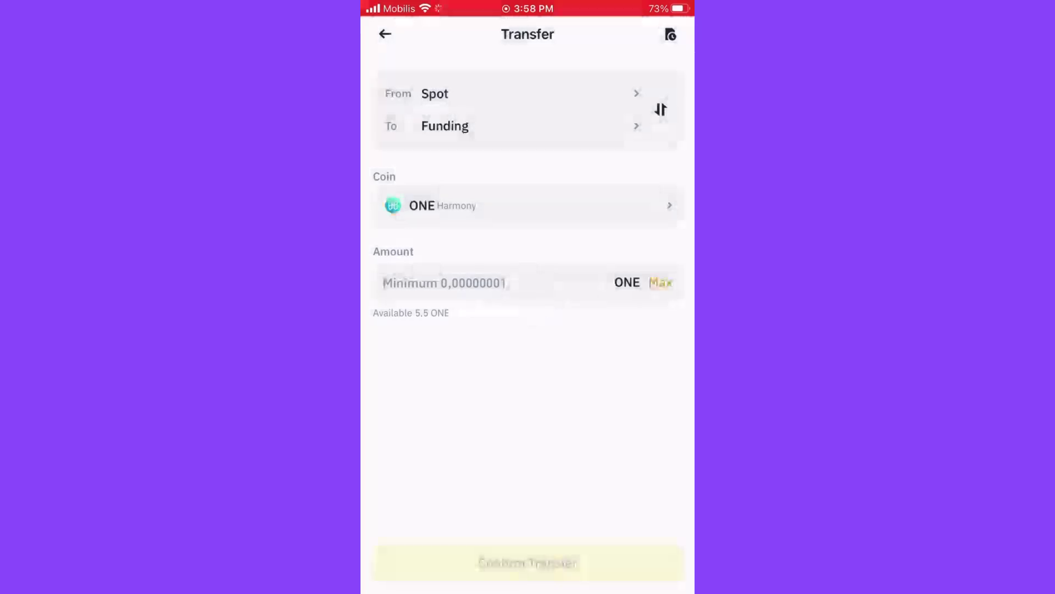
{"action": "left_click", "coordinate": [386, 34]}
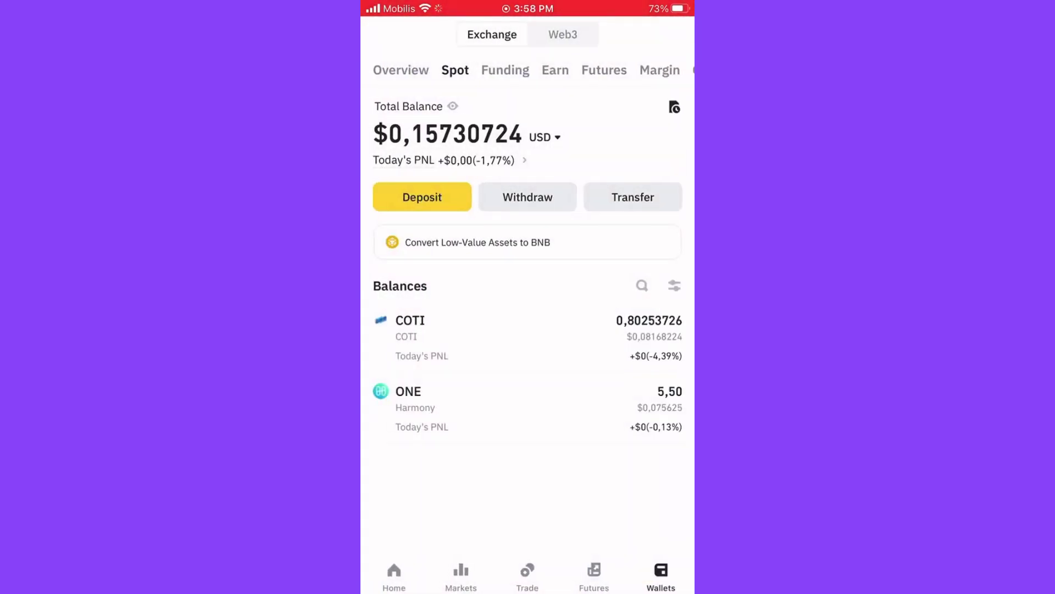
{"action": "left_click", "coordinate": [633, 197]}
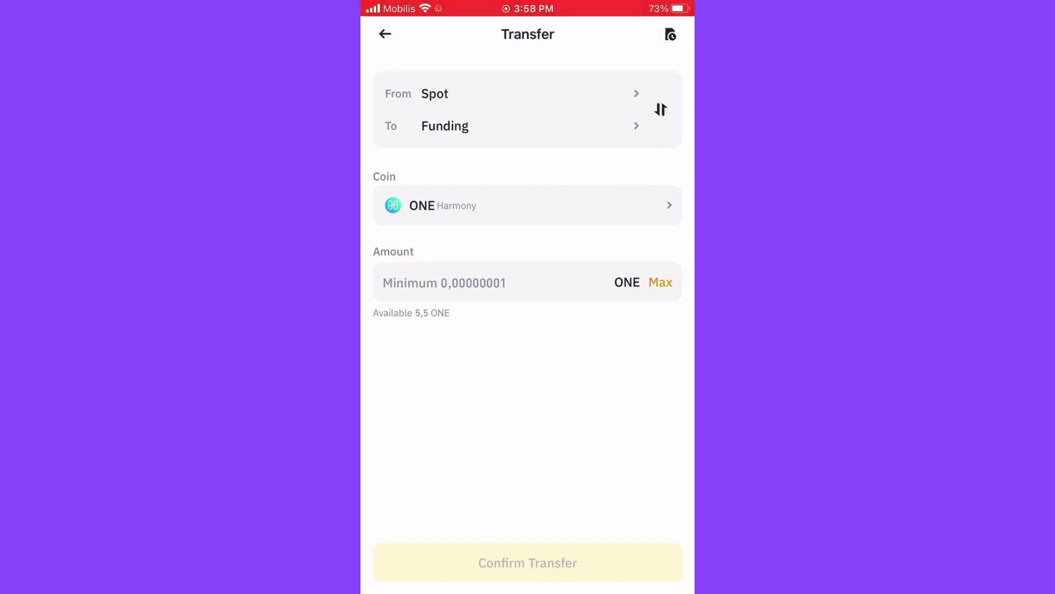
Transfer 2 ONE to Funding, dismiss the success notice, and view Funding balances
{"action": "left_click", "coordinate": [529, 206]}
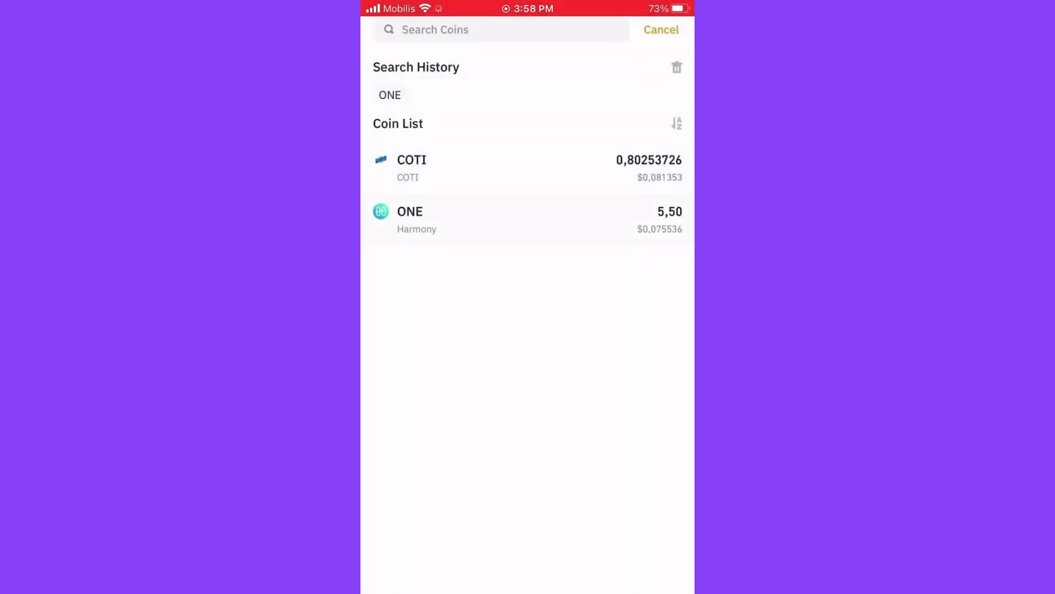
{"action": "left_click", "coordinate": [528, 218]}
{"action": "left_click", "coordinate": [479, 283]}
{"action": "left_click", "coordinate": [528, 435]}
{"action": "type", "text": "2"}
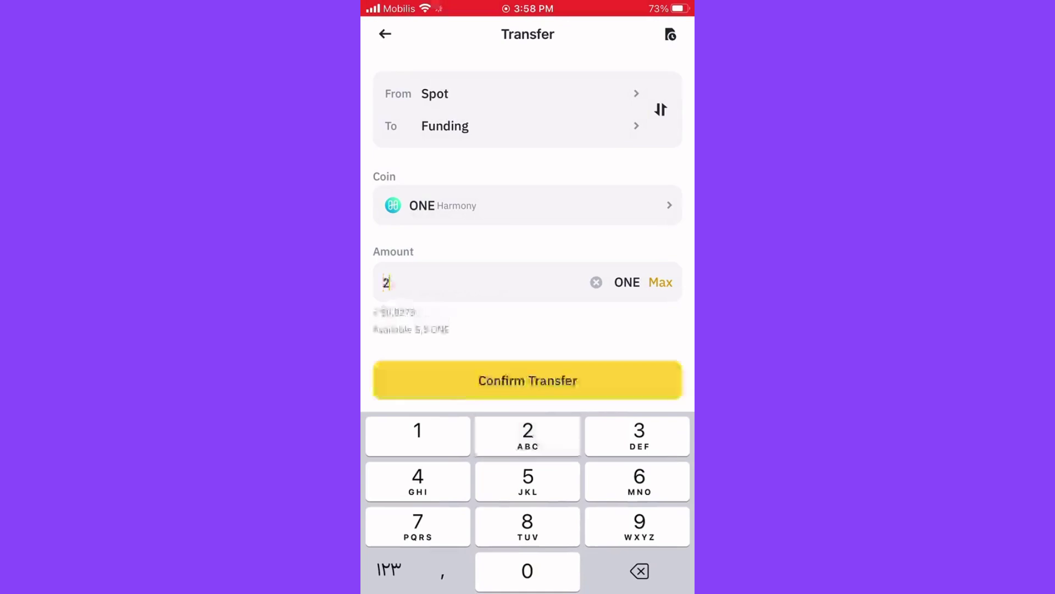
{"action": "left_click", "coordinate": [528, 381]}
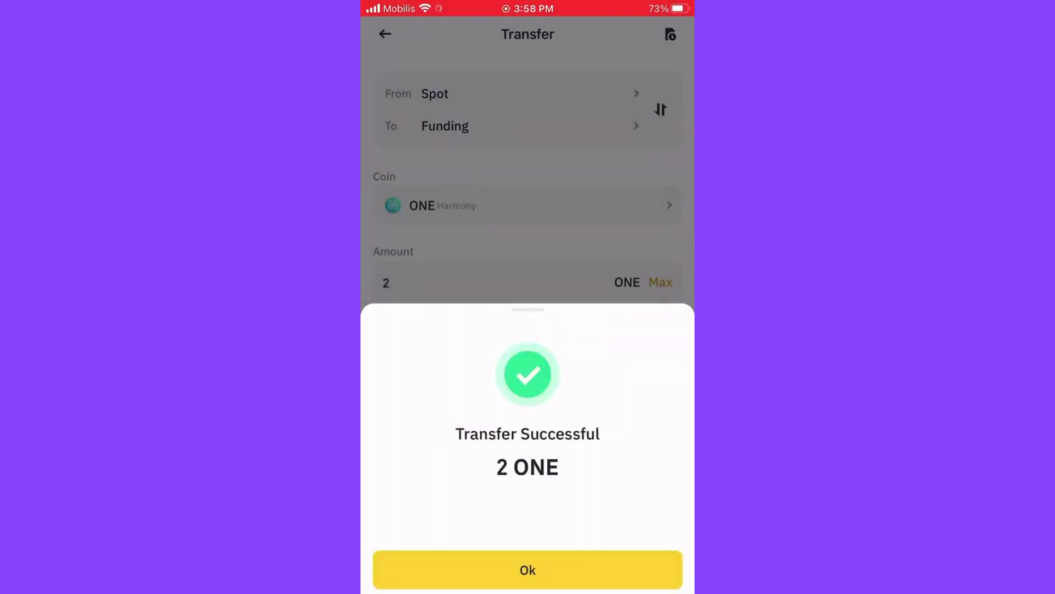
{"action": "left_click", "coordinate": [528, 570]}
{"action": "left_click", "coordinate": [506, 69]}
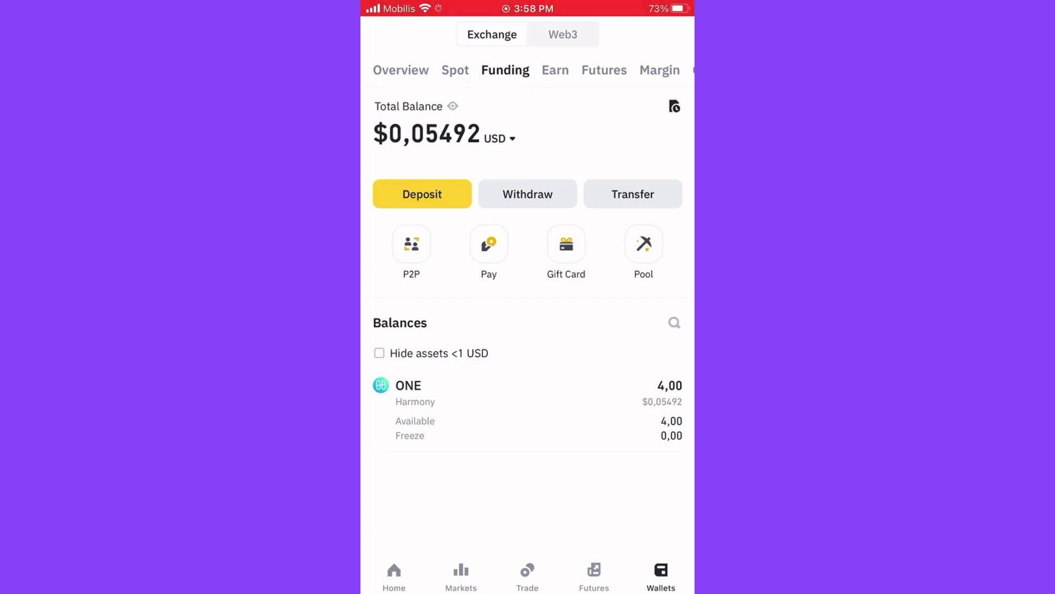
Filter P2P marketplace offers to the Bank Transfer payment method
{"action": "left_click", "coordinate": [412, 252]}
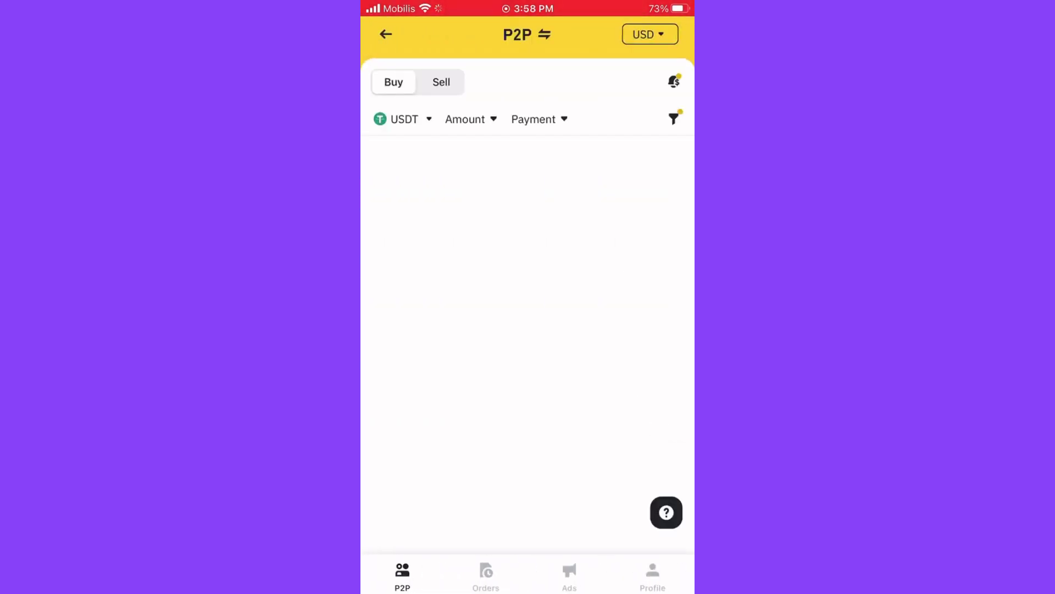
{"action": "left_click", "coordinate": [539, 119]}
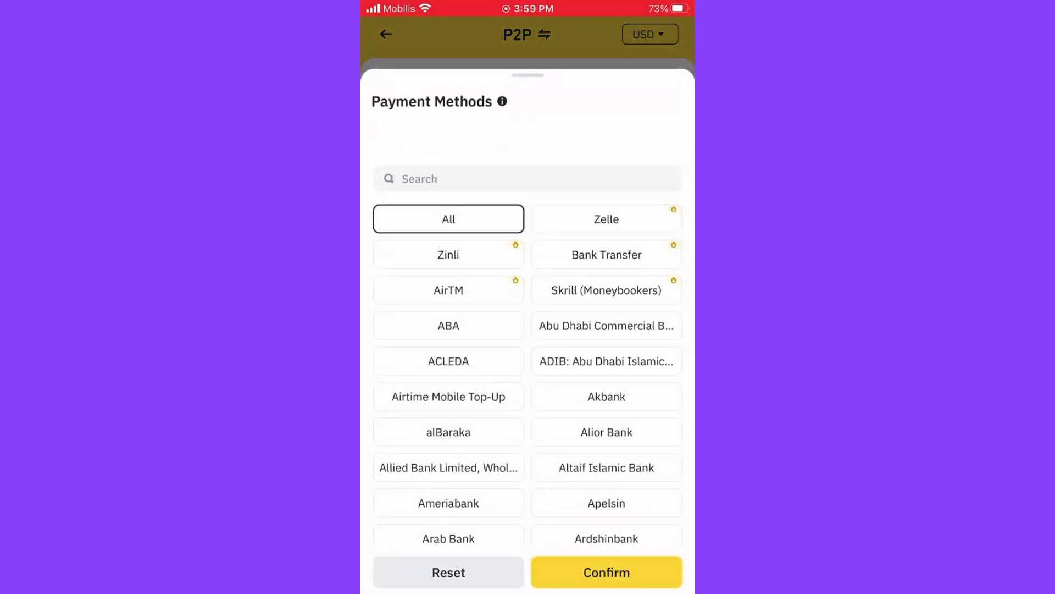
{"action": "left_click", "coordinate": [528, 179]}
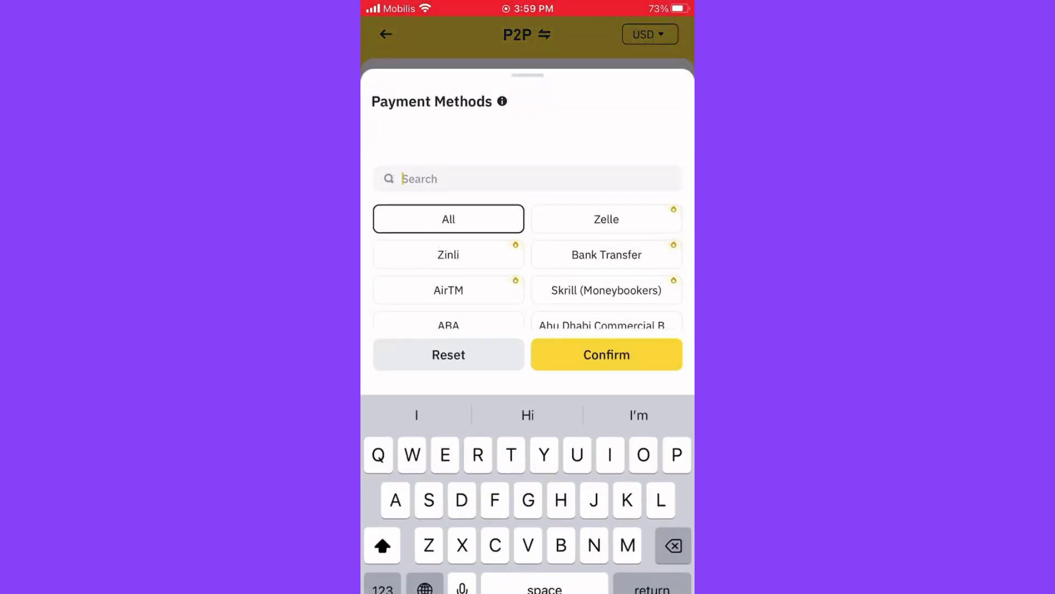
{"action": "type", "text": "Bank"}
{"action": "left_click", "coordinate": [449, 218]}
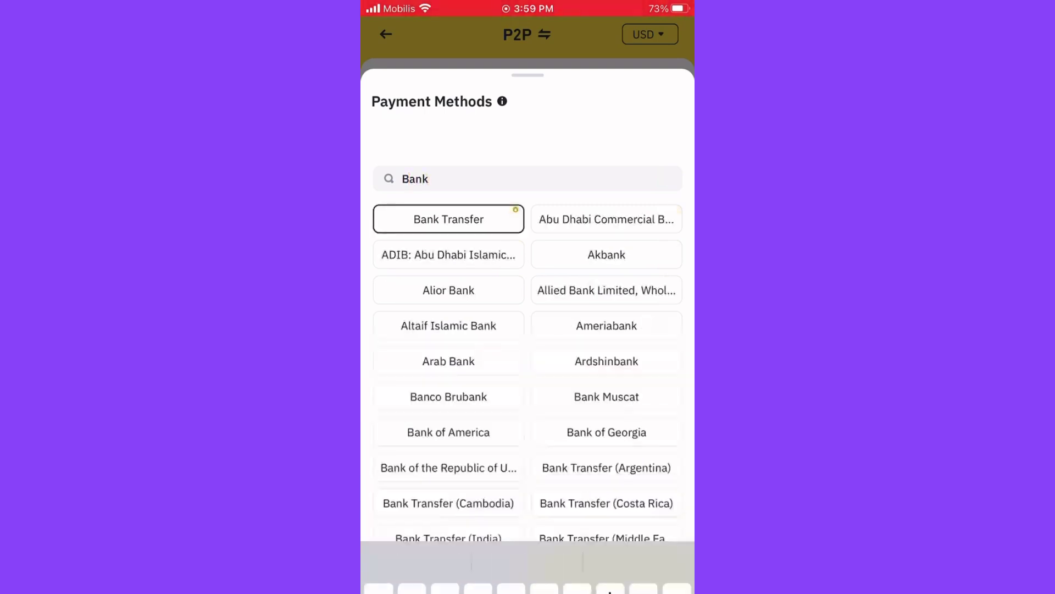
{"action": "left_click", "coordinate": [607, 571]}
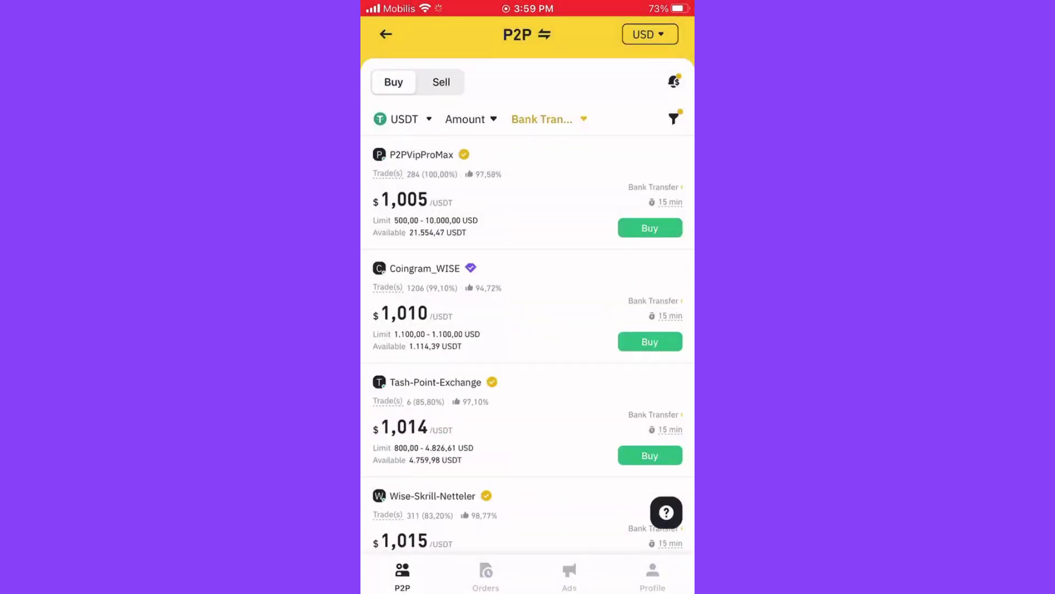
From a Sell USDT offer, start adding a Bank Transfer payment method
{"action": "left_click", "coordinate": [442, 82]}
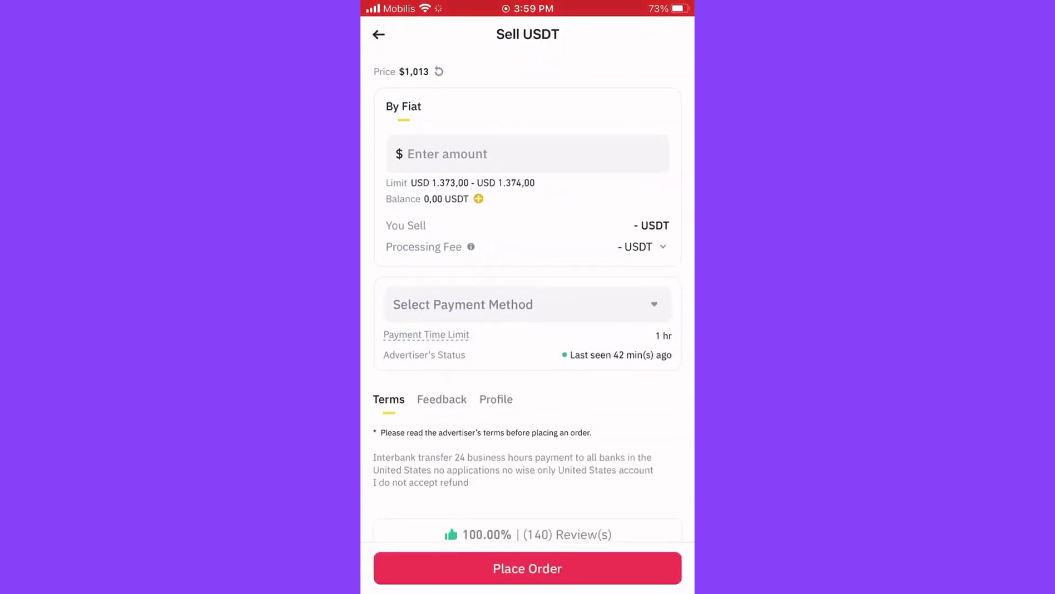
{"action": "scroll", "coordinate": [528, 331], "scroll_direction": "down", "scroll_amount": 3}
{"action": "left_click", "coordinate": [519, 212]}
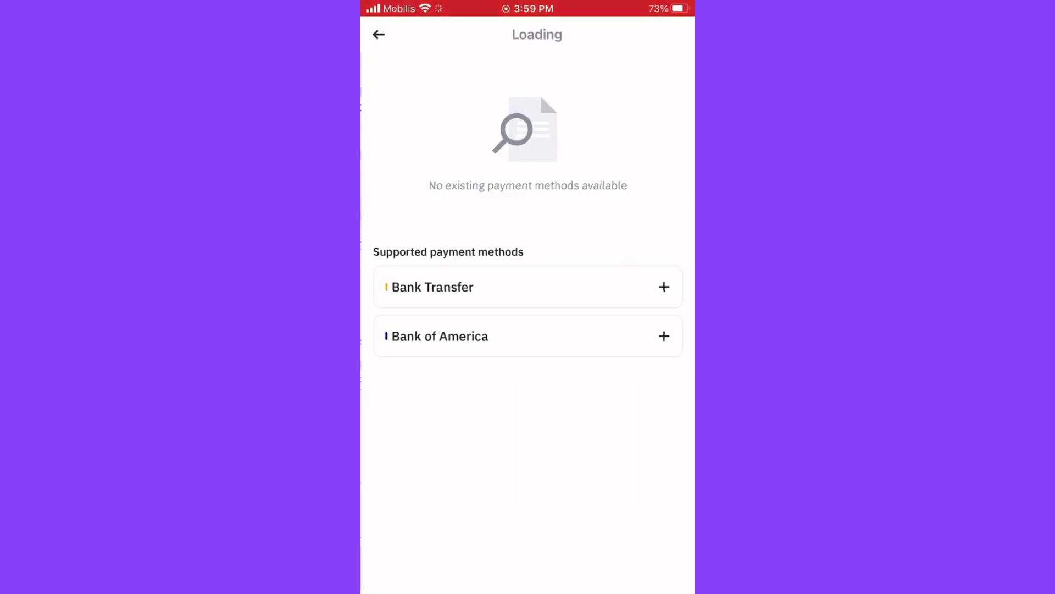
{"action": "left_click", "coordinate": [527, 287]}
{"action": "scroll", "coordinate": [529, 331], "scroll_direction": "down", "scroll_amount": 1}
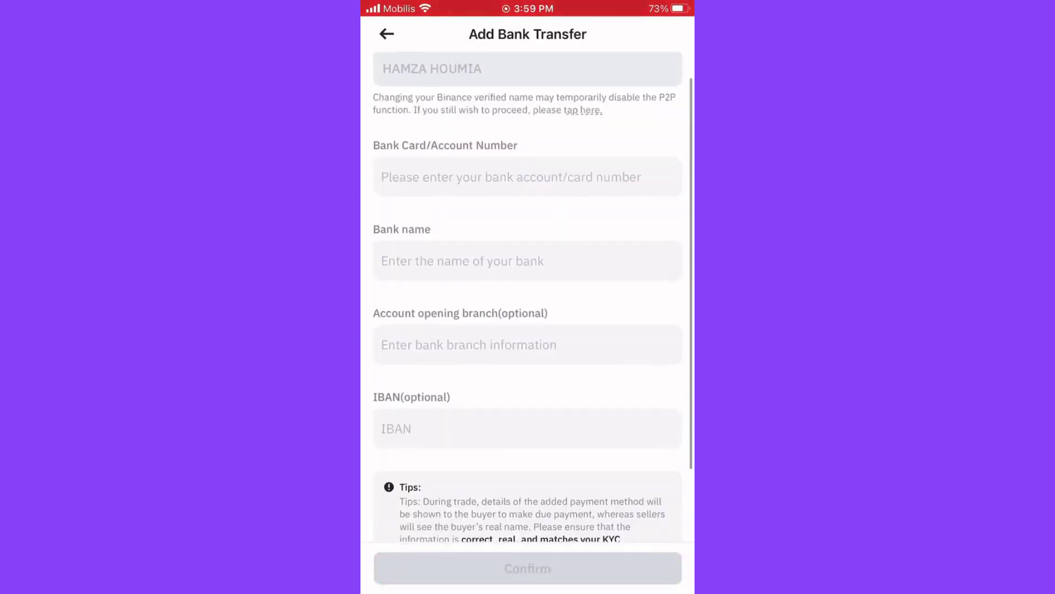
{"action": "left_click", "coordinate": [511, 200]}
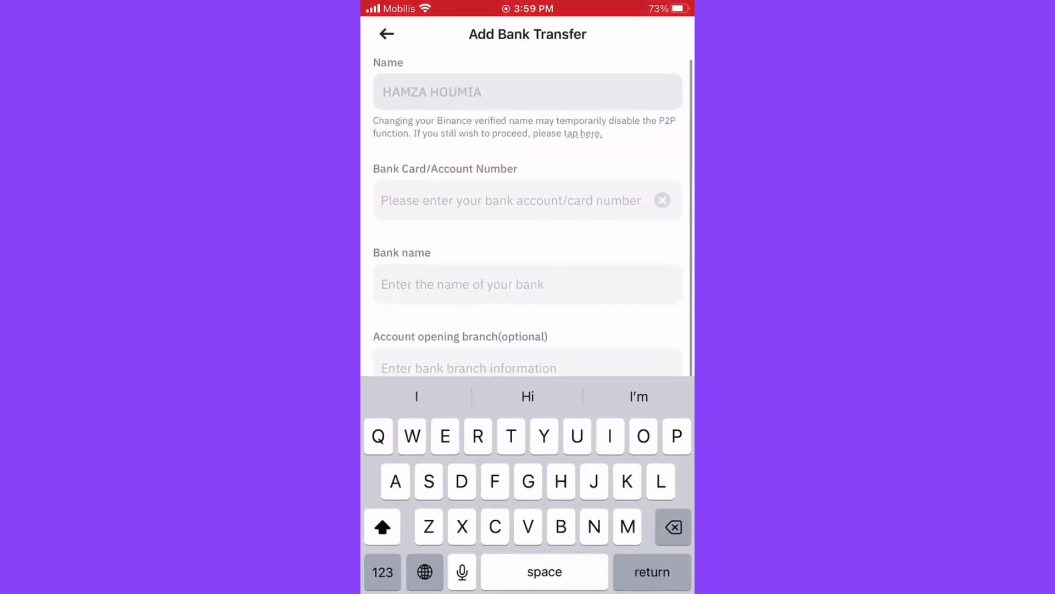
{"action": "type", "text": "Adib"}
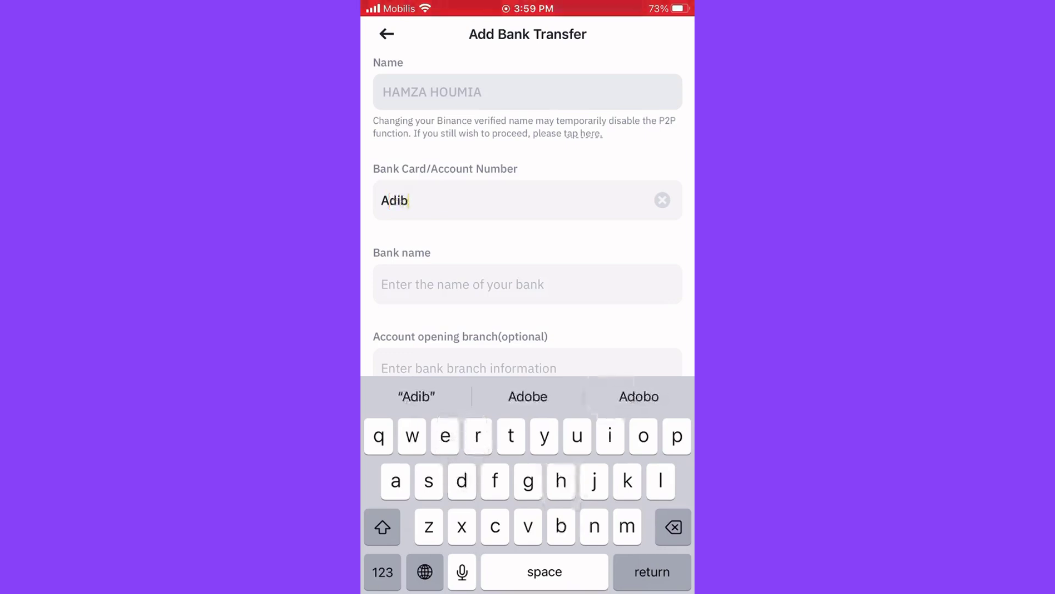
{"action": "key", "text": "BackSpace"}
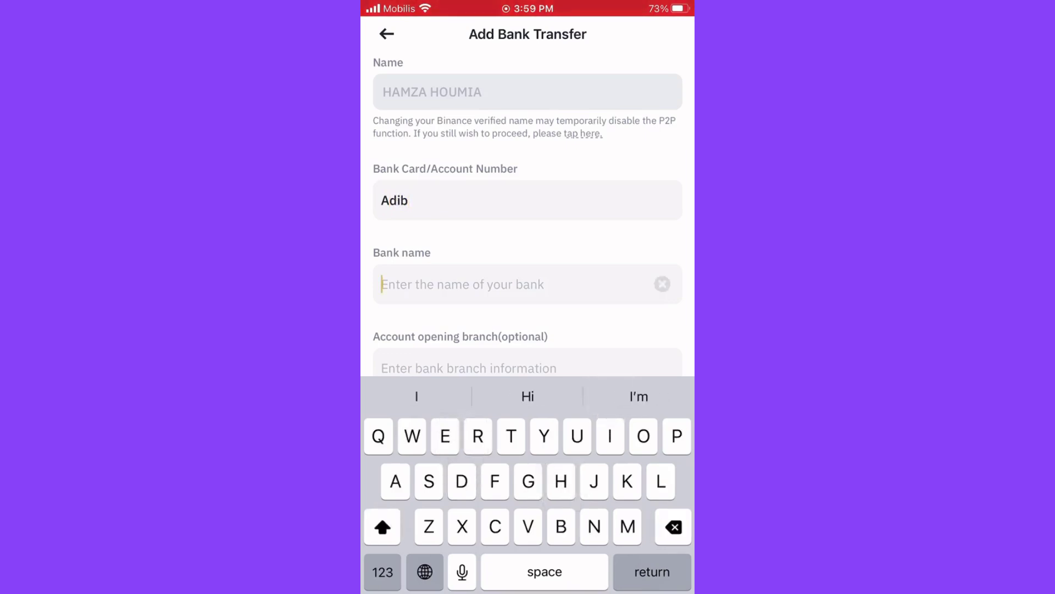
{"action": "left_click", "coordinate": [394, 200]}
{"action": "type", "text": "Ad"}
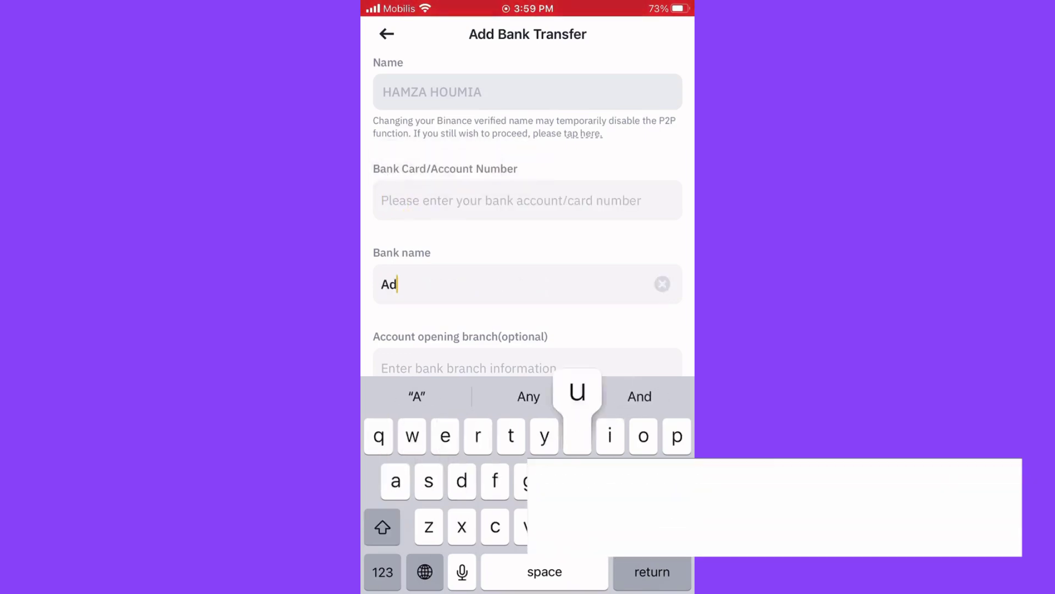
{"action": "type", "text": "ub"}
{"action": "key", "text": "BackSpace"}
{"action": "key", "text": "BackSpace"}
{"action": "type", "text": "ib"}
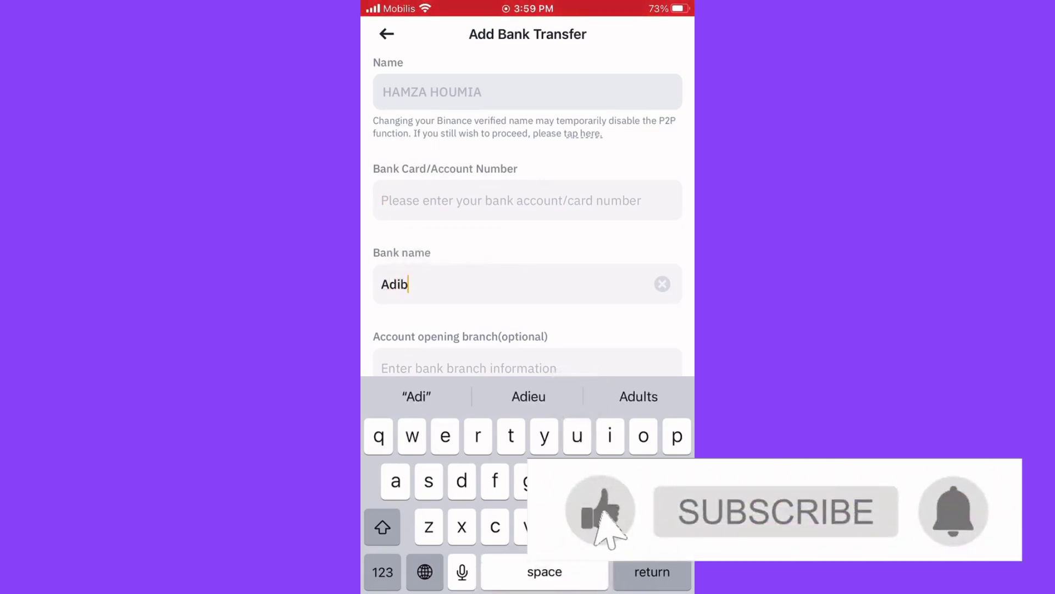
{"action": "left_click", "coordinate": [511, 200]}
{"action": "left_click", "coordinate": [383, 572]}
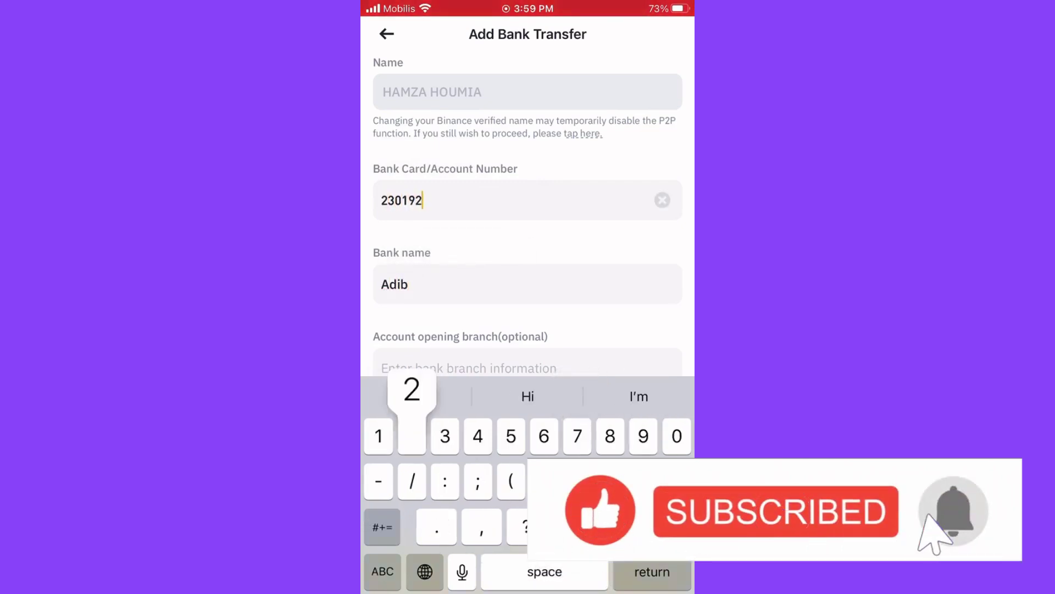
{"action": "key", "text": "Return"}
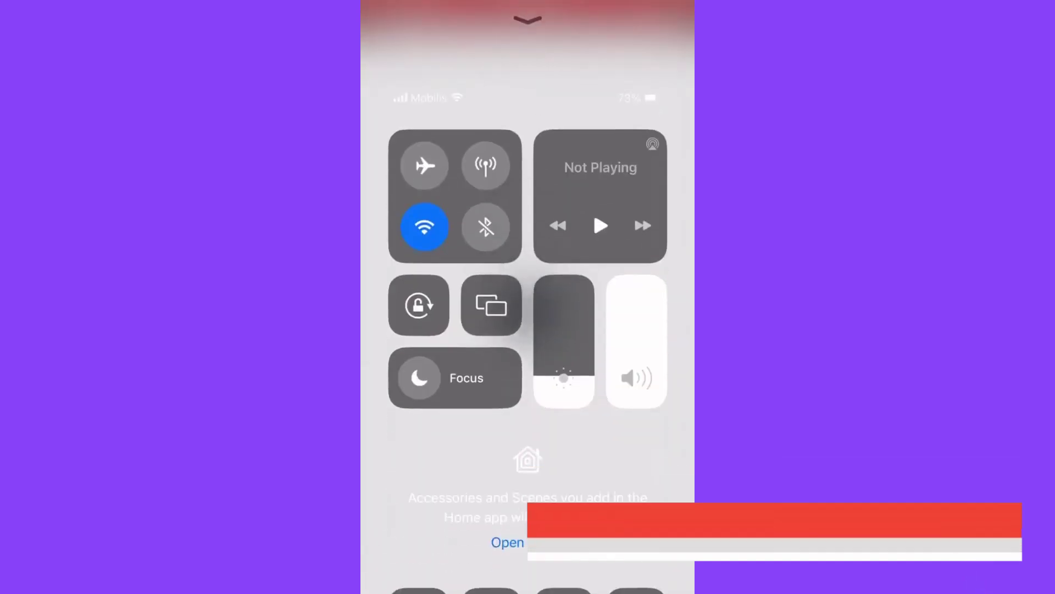
{"action": "scroll", "coordinate": [528, 330], "scroll_direction": "down", "scroll_amount": 3}
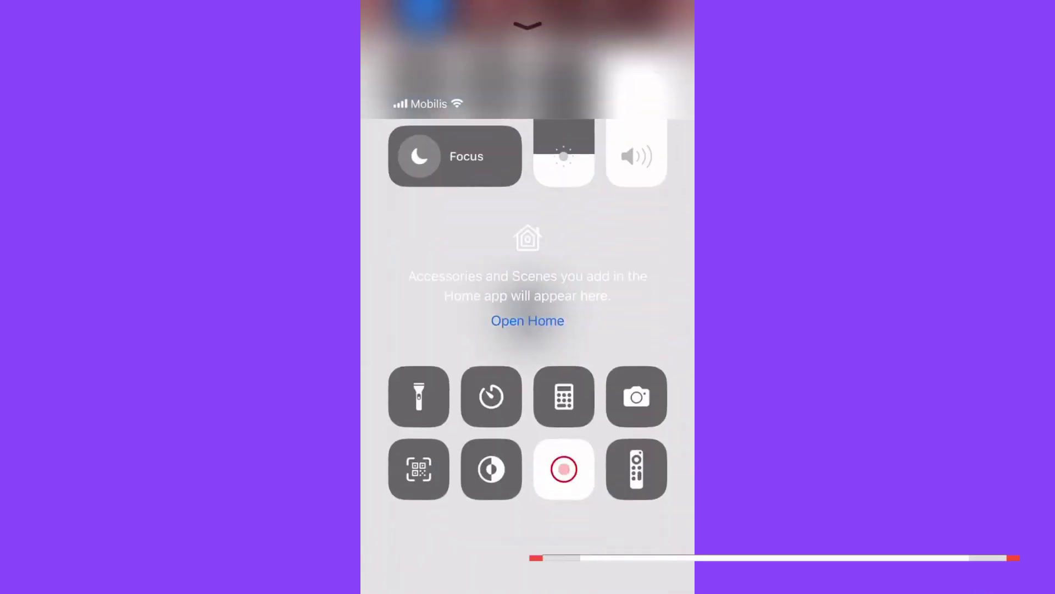